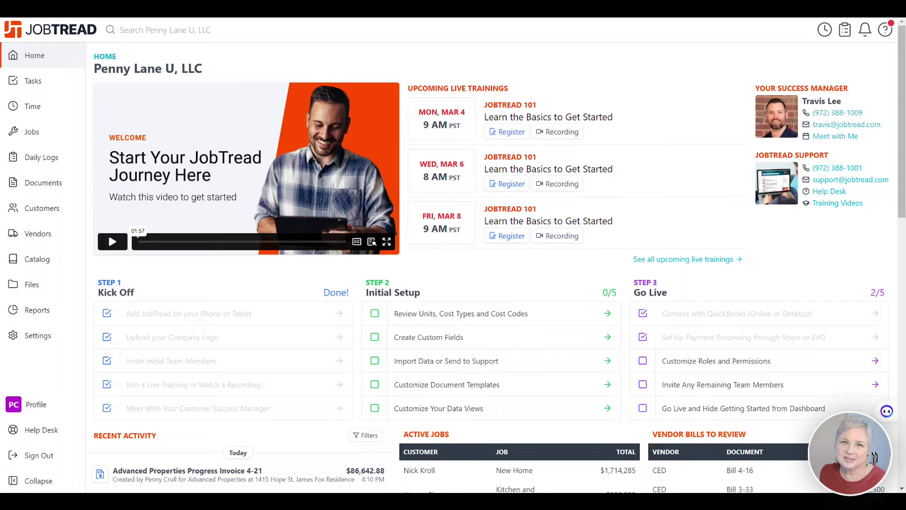
{"action": "left_click", "coordinate": [33, 134]}
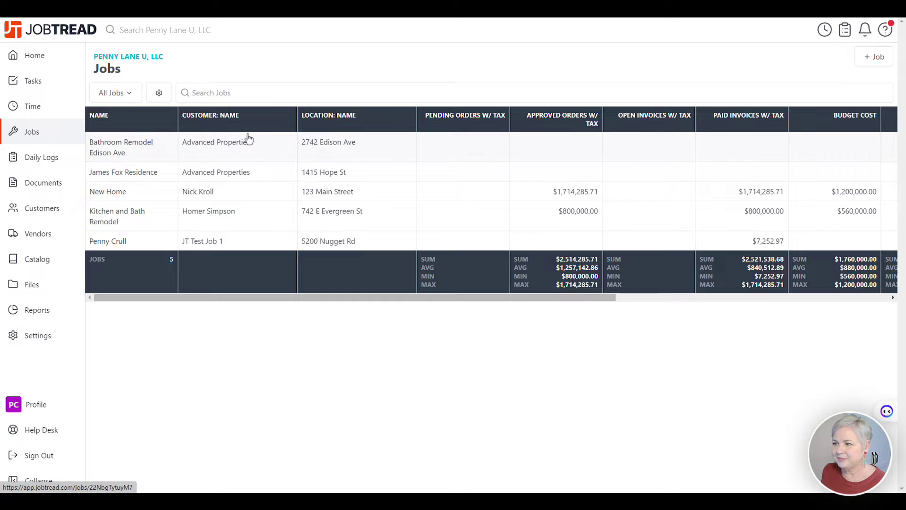
{"action": "left_click", "coordinate": [286, 172]}
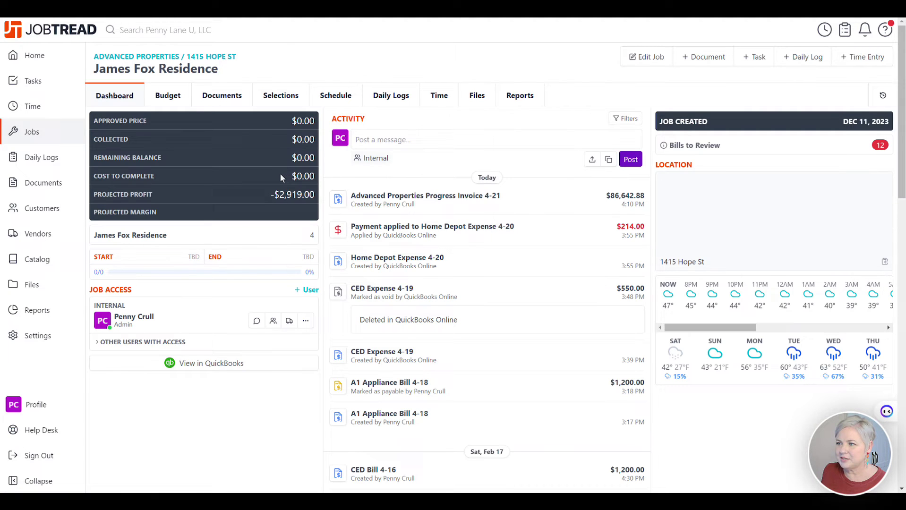
{"action": "left_click", "coordinate": [694, 56]}
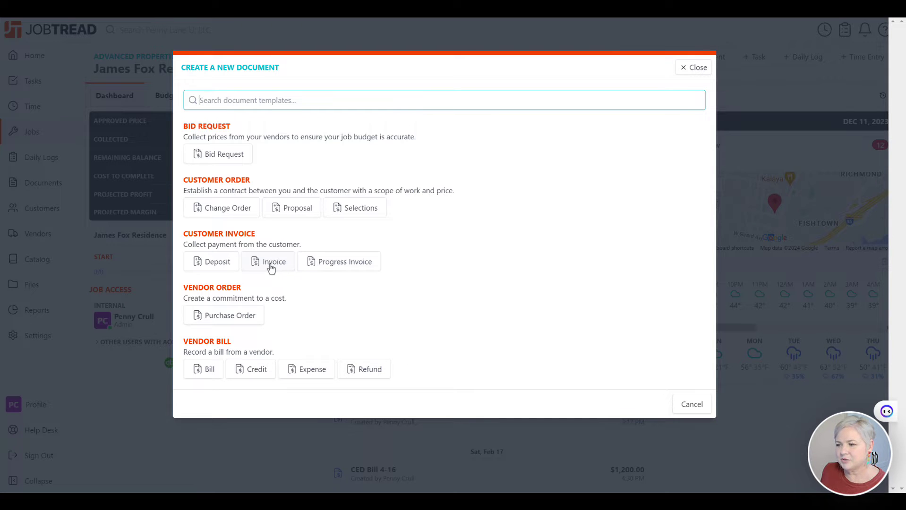
Start a progress invoice and set the 01.11 Septic amount and Design percentage to 0.
{"action": "left_click", "coordinate": [316, 264]}
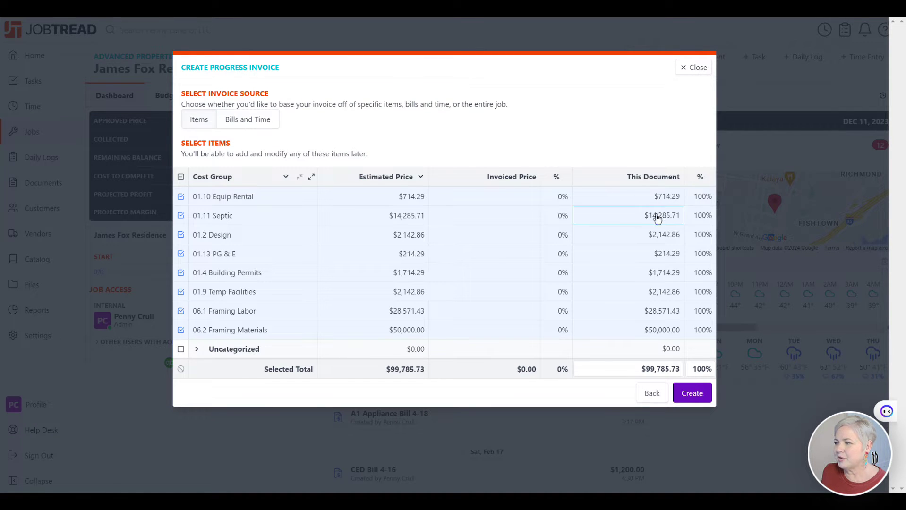
{"action": "left_click", "coordinate": [640, 220]}
{"action": "left_click", "coordinate": [637, 214]}
{"action": "left_click", "coordinate": [633, 219]}
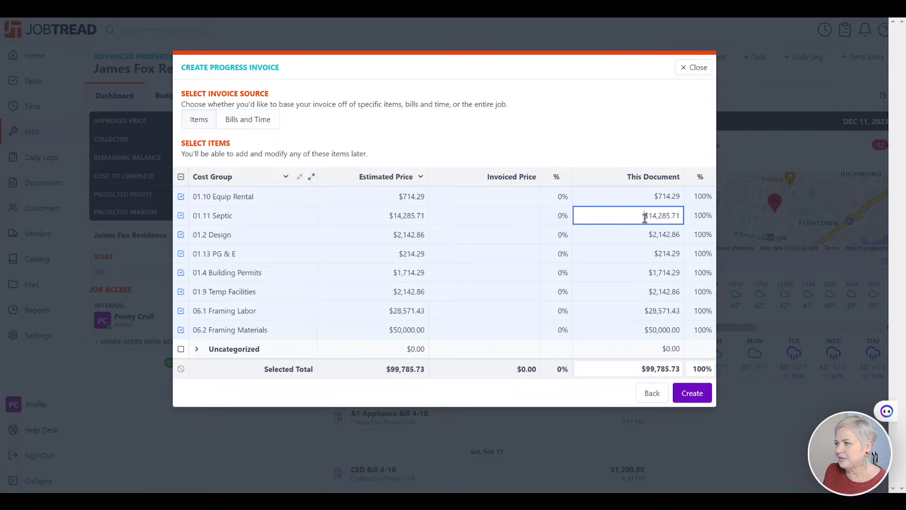
{"action": "left_click_drag", "start_coordinate": [643, 216], "coordinate": [677, 216]}
{"action": "type", "text": "0 "}
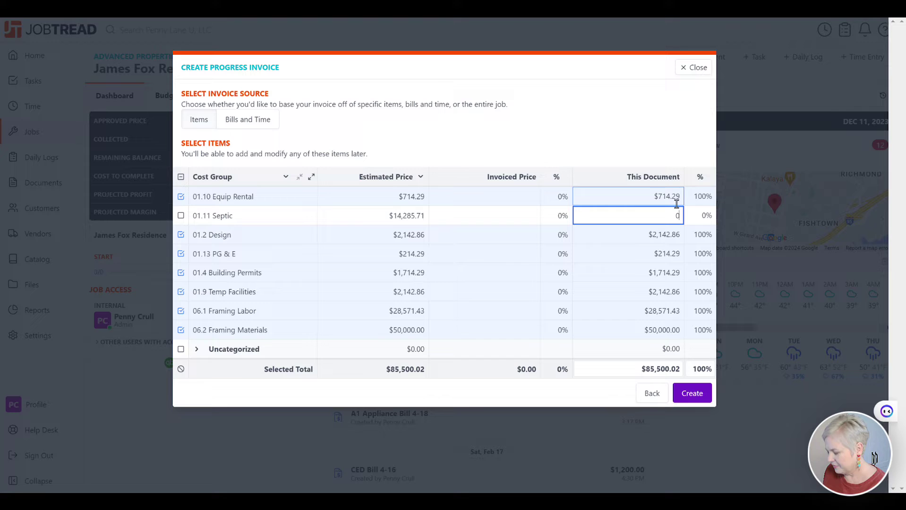
{"action": "type", "text": "0"}
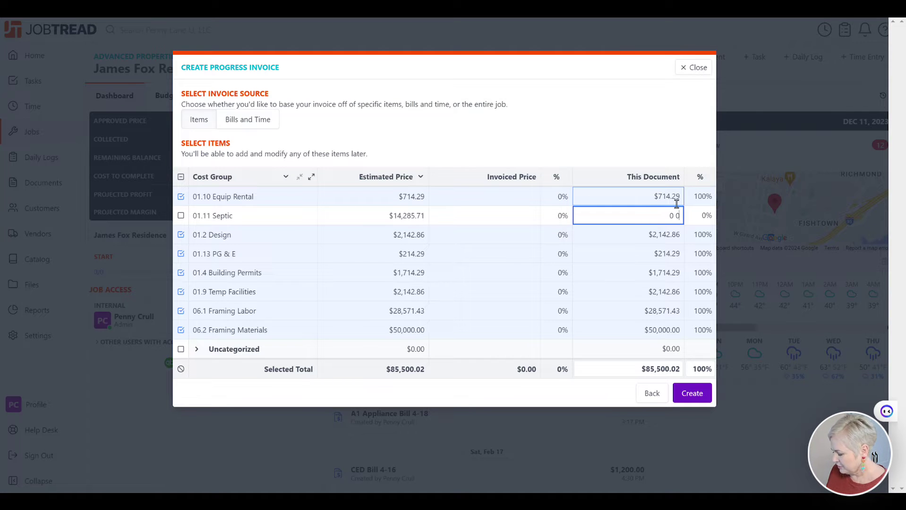
{"action": "key", "text": "Tab"}
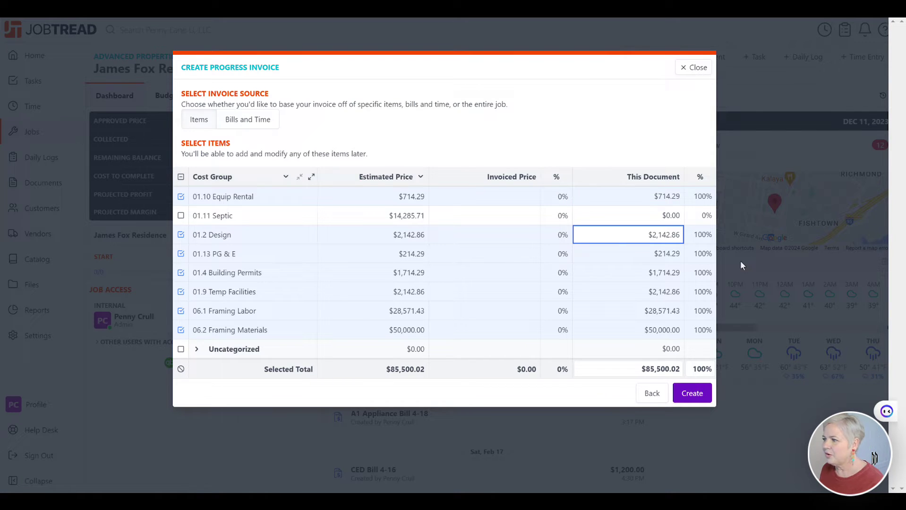
{"action": "left_click", "coordinate": [698, 232]}
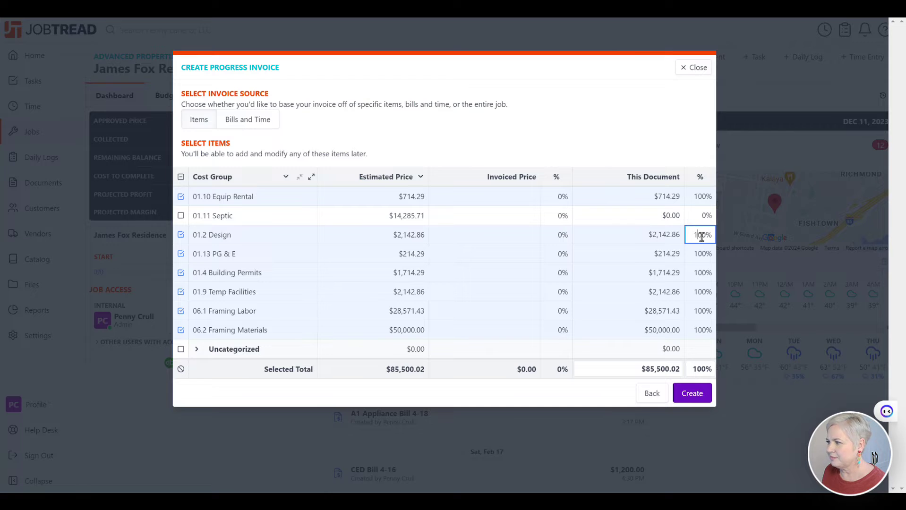
{"action": "left_click_drag", "start_coordinate": [693, 234], "coordinate": [705, 232]}
{"action": "type", "text": "0"}
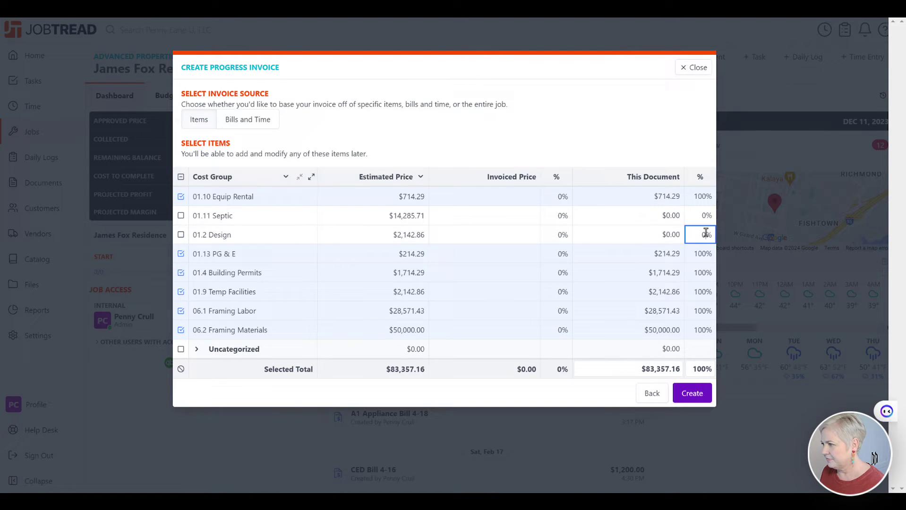
Zero 01.13 PG & E and the remaining cost groups, then create the draft invoice.
{"action": "left_click", "coordinate": [640, 254]}
{"action": "left_click_drag", "start_coordinate": [640, 254], "coordinate": [675, 255]}
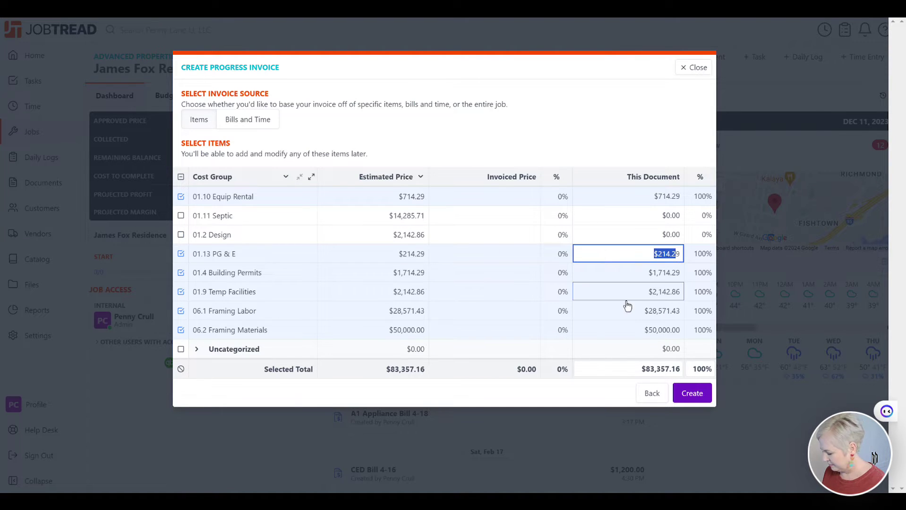
{"action": "type", "text": "9"}
{"action": "key", "text": "Return"}
{"action": "type", "text": "0"}
{"action": "key", "text": "Return"}
{"action": "type", "text": "0"}
{"action": "key", "text": "Return"}
{"action": "type", "text": "0"}
{"action": "key", "text": "Return"}
{"action": "type", "text": "0"}
{"action": "key", "text": "Return"}
{"action": "type", "text": "0"}
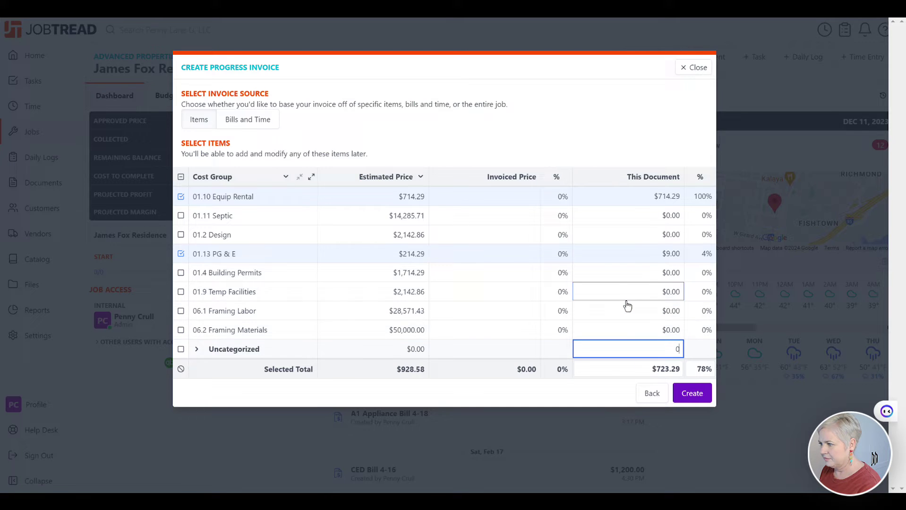
{"action": "left_click", "coordinate": [649, 254]}
{"action": "double_click", "coordinate": [650, 254]}
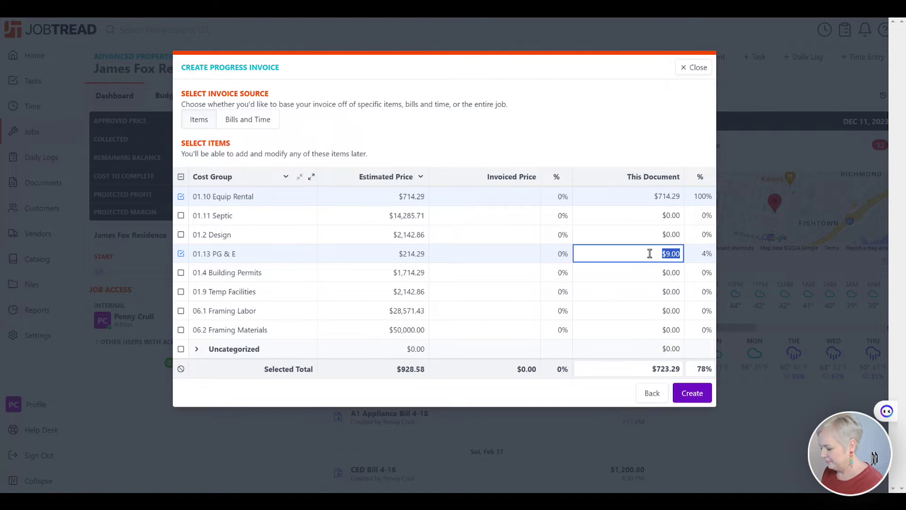
{"action": "type", "text": "0"}
{"action": "left_click", "coordinate": [406, 394]}
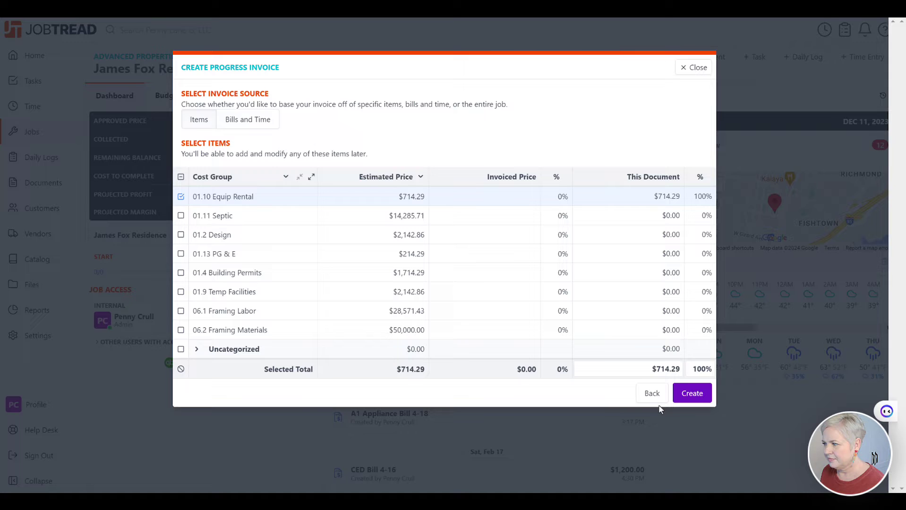
{"action": "left_click", "coordinate": [693, 393]}
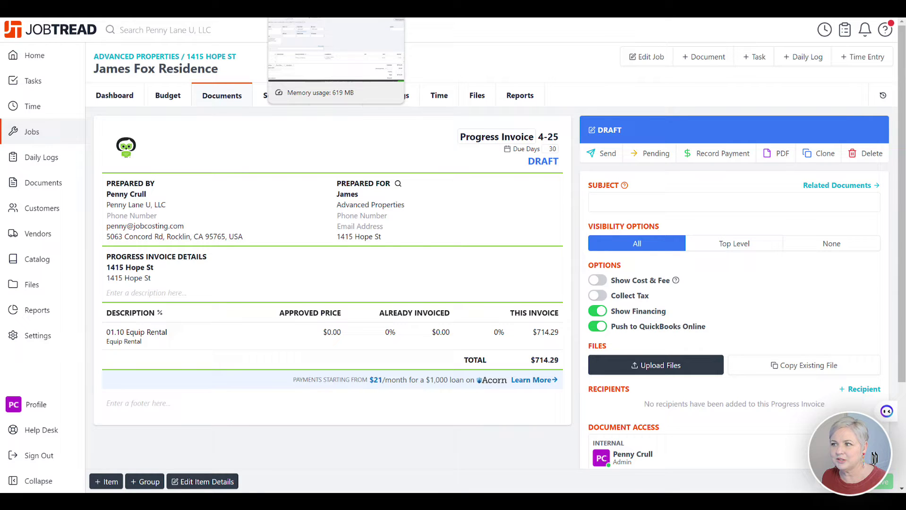
Bring up QuickBooks invoice #4-22 for $714.29 and uncheck Cards online payment.
{"action": "left_click", "coordinate": [302, 10]}
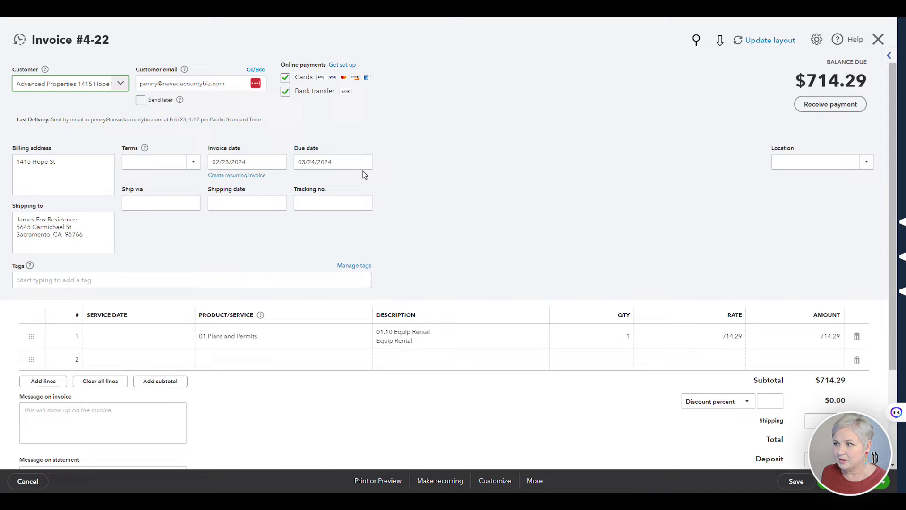
{"action": "left_click", "coordinate": [285, 80]}
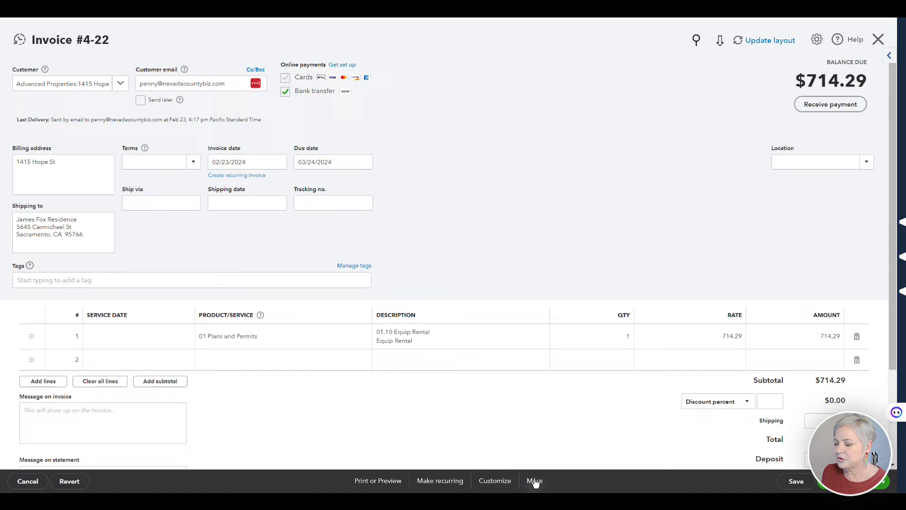
Leave the invoice without saving and go to Custom form styles in settings.
{"action": "left_click", "coordinate": [878, 39]}
{"action": "left_click", "coordinate": [490, 275]}
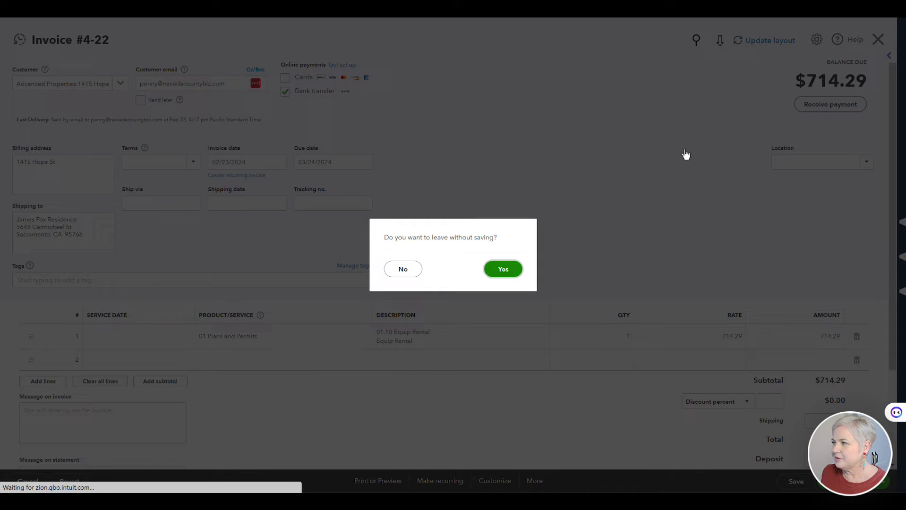
{"action": "left_click", "coordinate": [856, 31]}
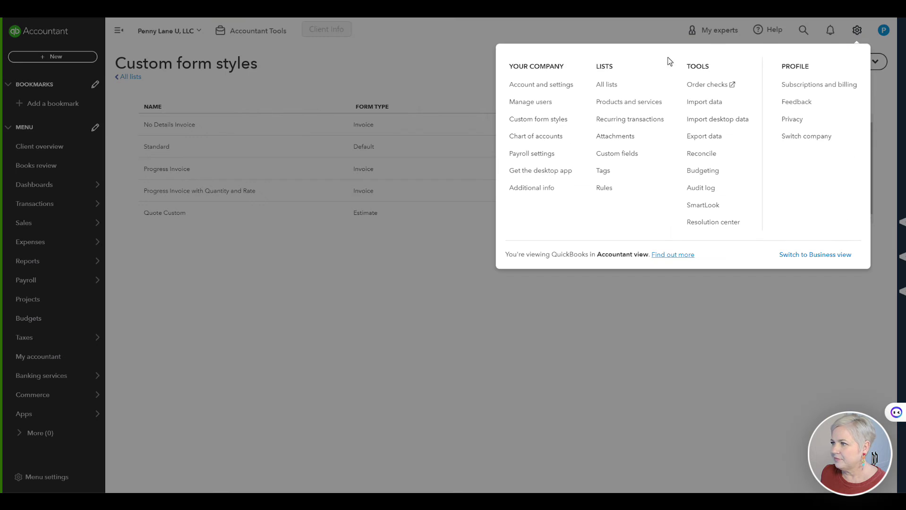
{"action": "left_click", "coordinate": [517, 124]}
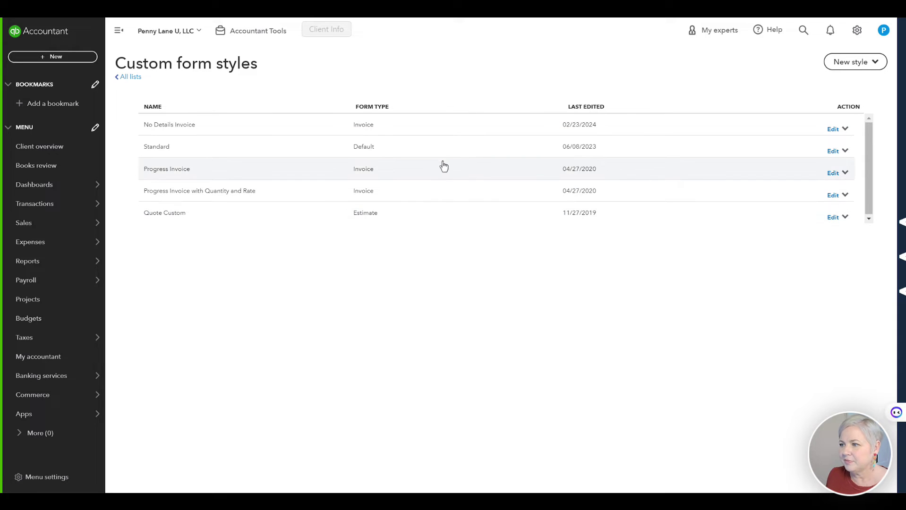
Create an invoice style without description, rate or line-item progress, and save it.
{"action": "left_click", "coordinate": [845, 63]}
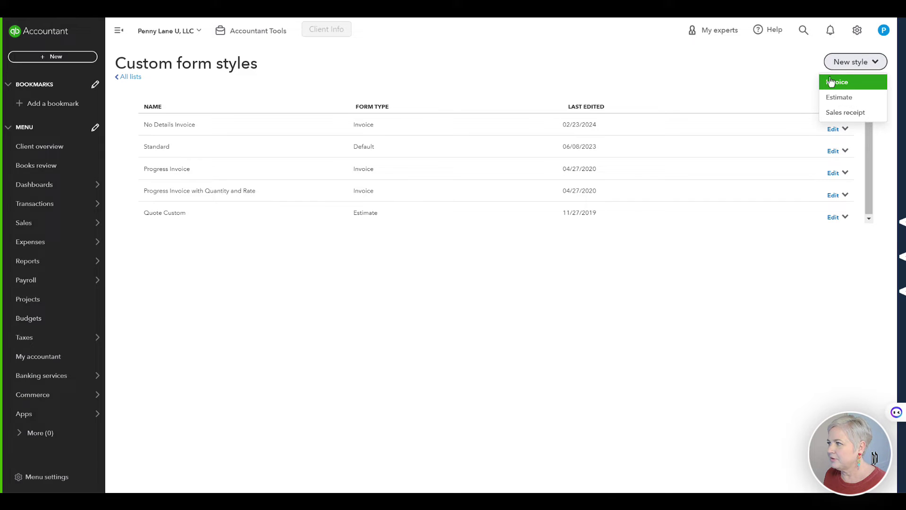
{"action": "left_click", "coordinate": [837, 82]}
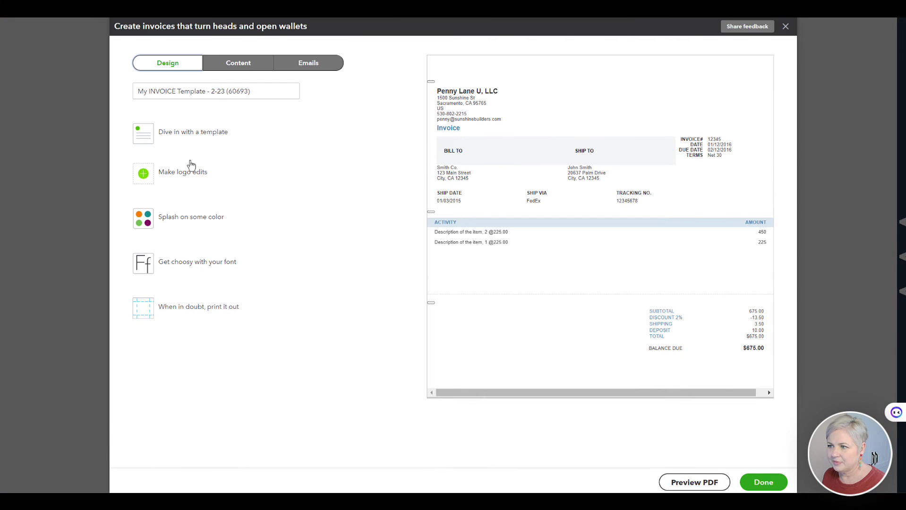
{"action": "left_click", "coordinate": [244, 69]}
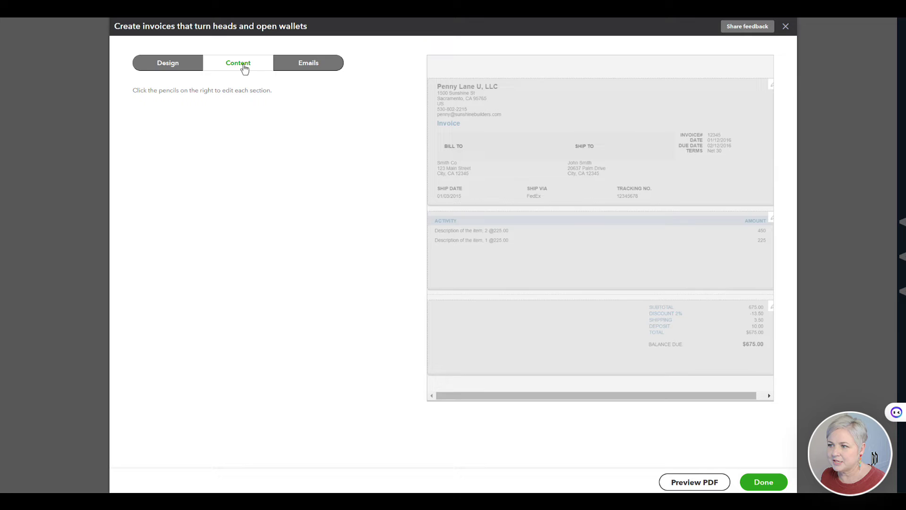
{"action": "left_click", "coordinate": [709, 243]}
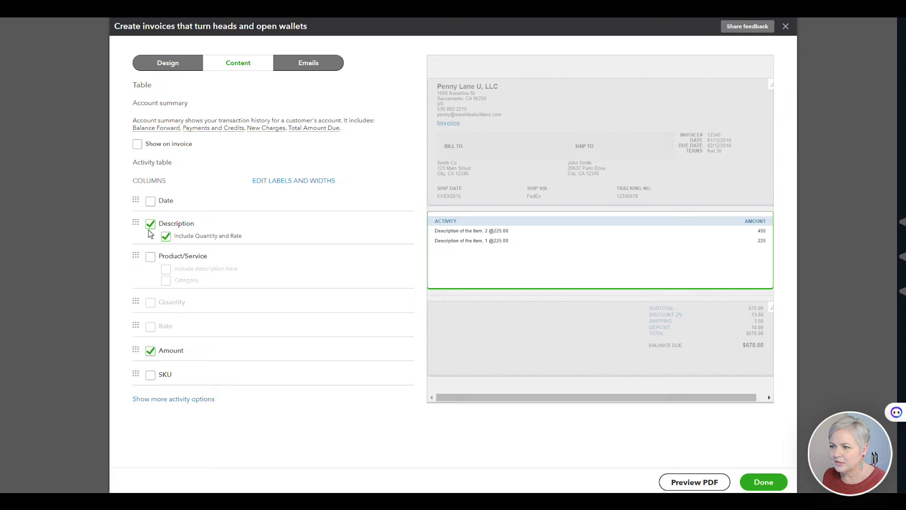
{"action": "left_click", "coordinate": [165, 236]}
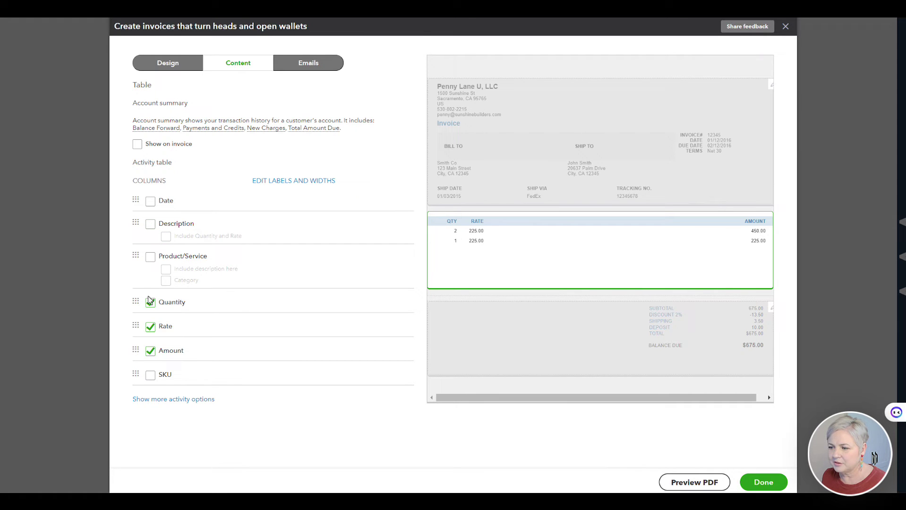
{"action": "left_click", "coordinate": [150, 327]}
{"action": "left_click", "coordinate": [159, 400]}
{"action": "scroll", "coordinate": [159, 400], "scroll_direction": "down", "scroll_amount": 1}
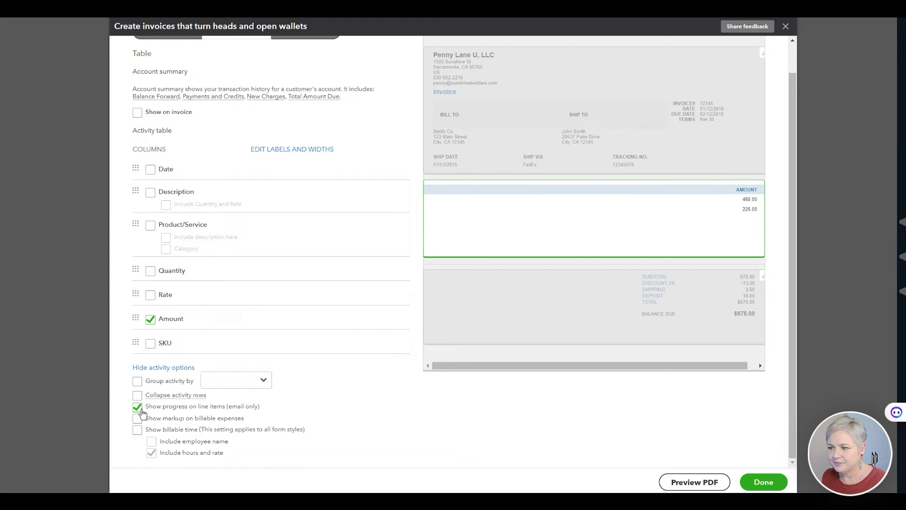
{"action": "left_click", "coordinate": [137, 409]}
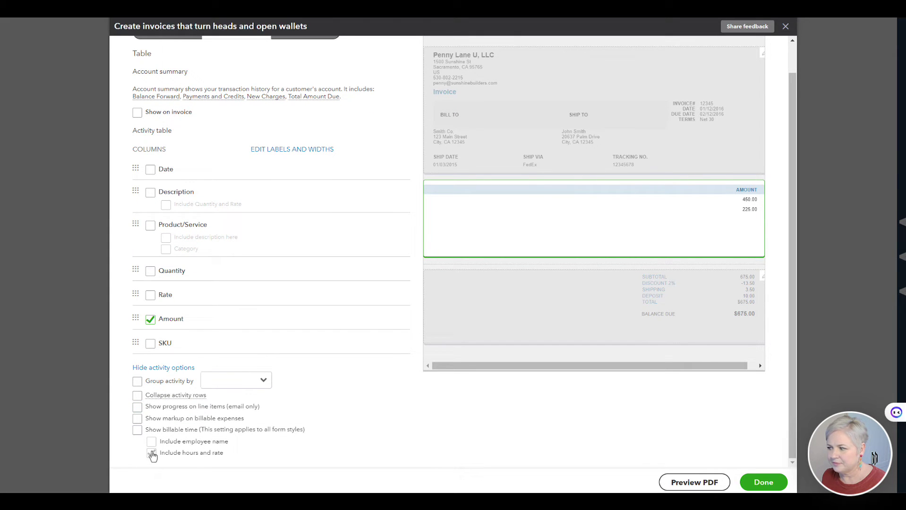
{"action": "left_click", "coordinate": [780, 488]}
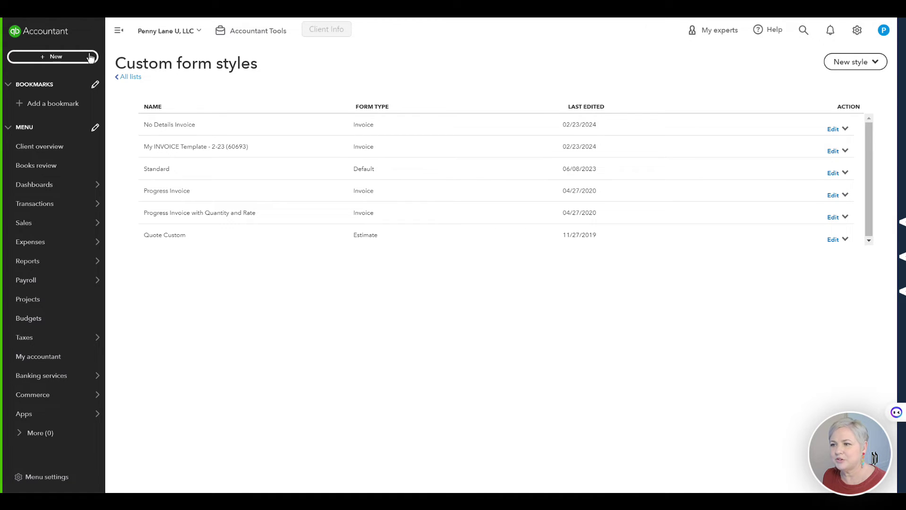
Open a new invoice, check its form style, and preview invoice 4-22 as a PDF.
{"action": "left_click", "coordinate": [90, 57]}
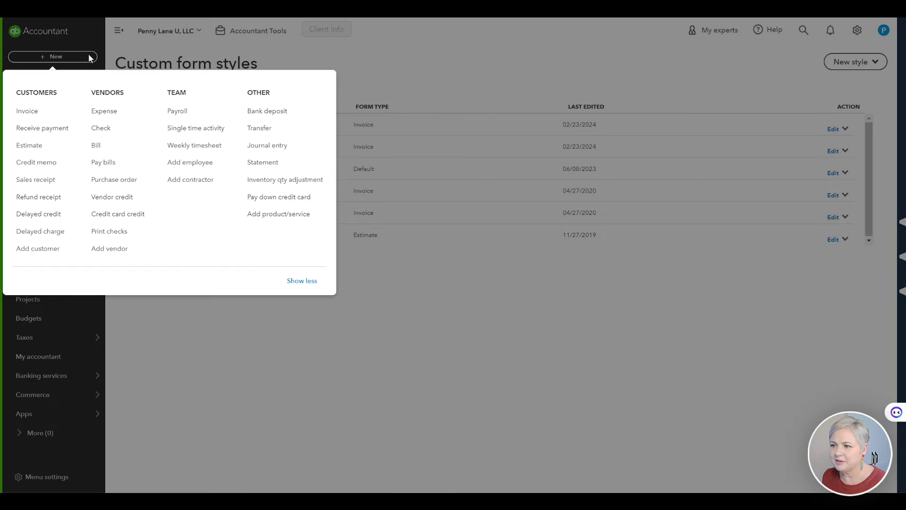
{"action": "left_click", "coordinate": [66, 109]}
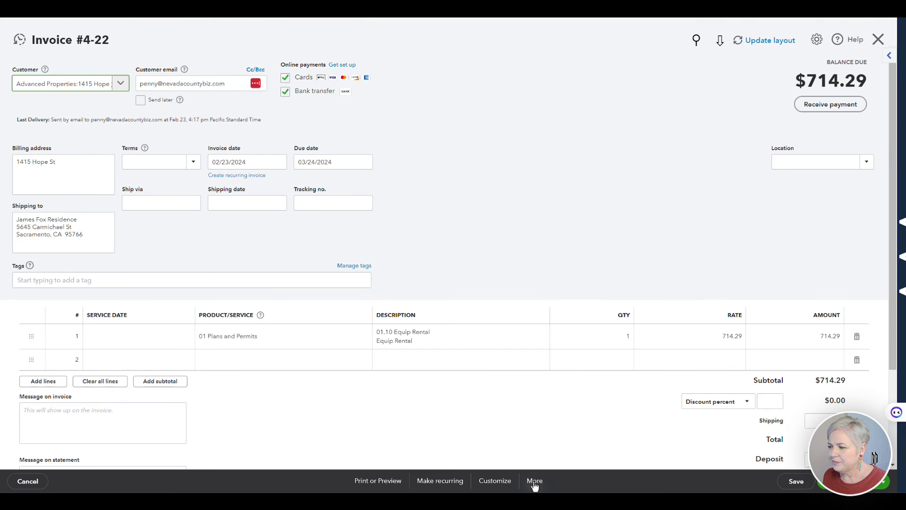
{"action": "left_click", "coordinate": [535, 483]}
{"action": "left_click", "coordinate": [494, 483]}
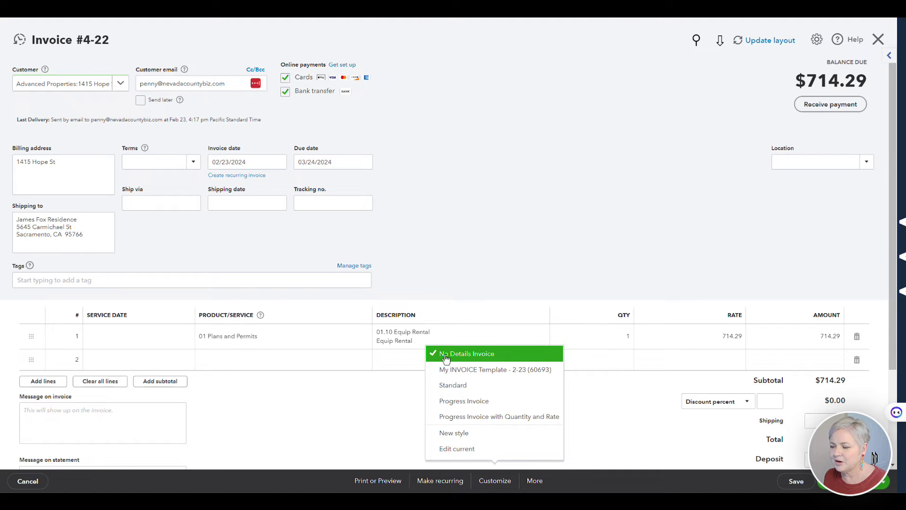
{"action": "left_click", "coordinate": [371, 482]}
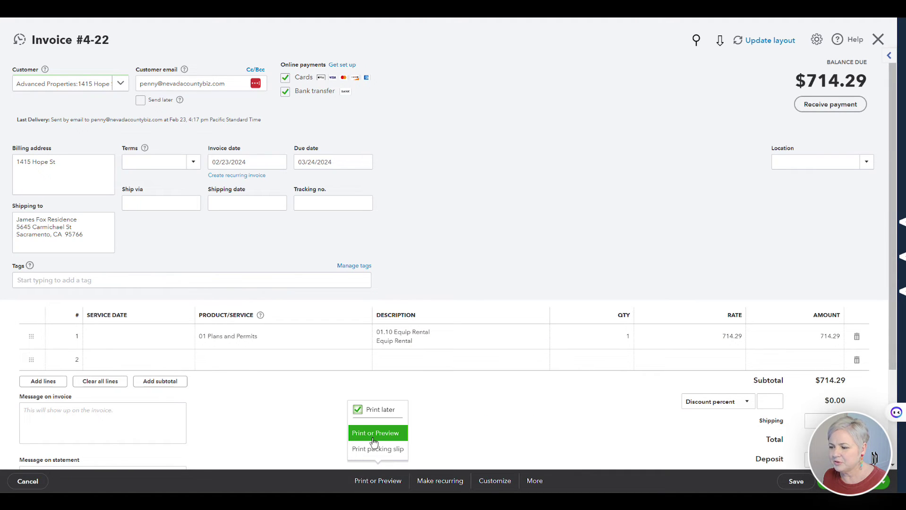
{"action": "left_click", "coordinate": [374, 434]}
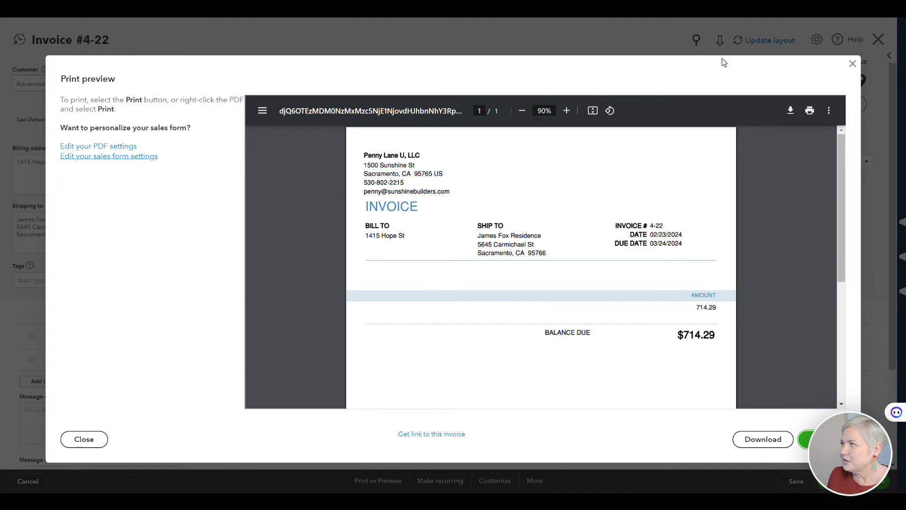
{"action": "left_click_drag", "start_coordinate": [905, 64], "coordinate": [736, 72]}
Maximize the Outlook email for invoice 4-22 ($714.29, due 03/24/2024), then return to JobTread.
{"action": "left_click", "coordinate": [780, 70]}
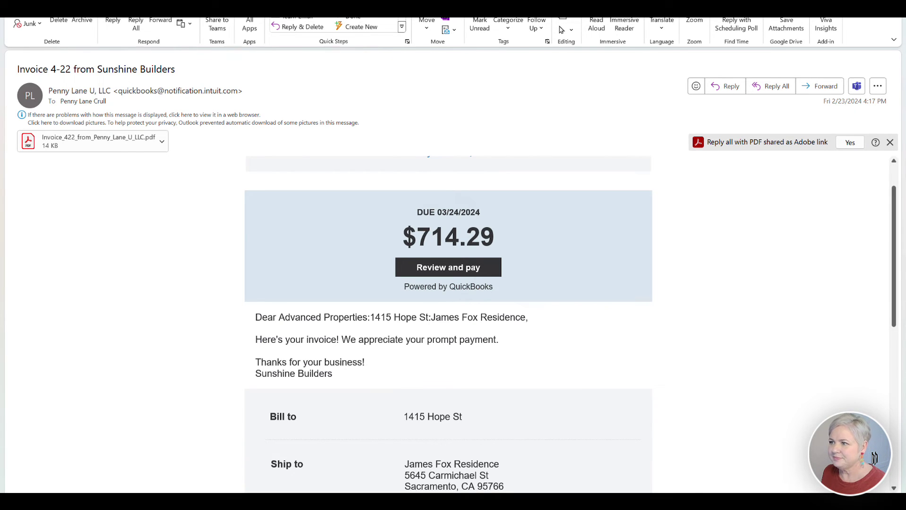
{"action": "key", "text": "alt+Tab"}
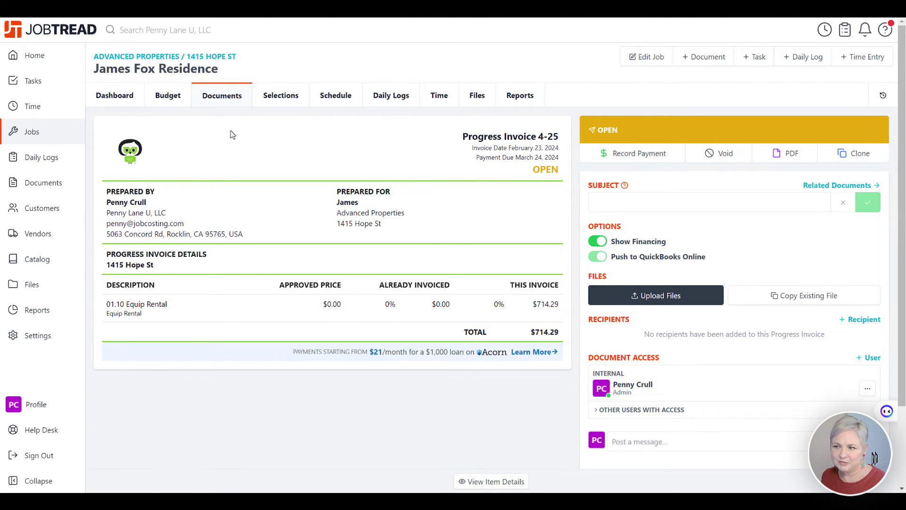
{"action": "left_click", "coordinate": [58, 132]}
{"action": "left_click", "coordinate": [284, 180]}
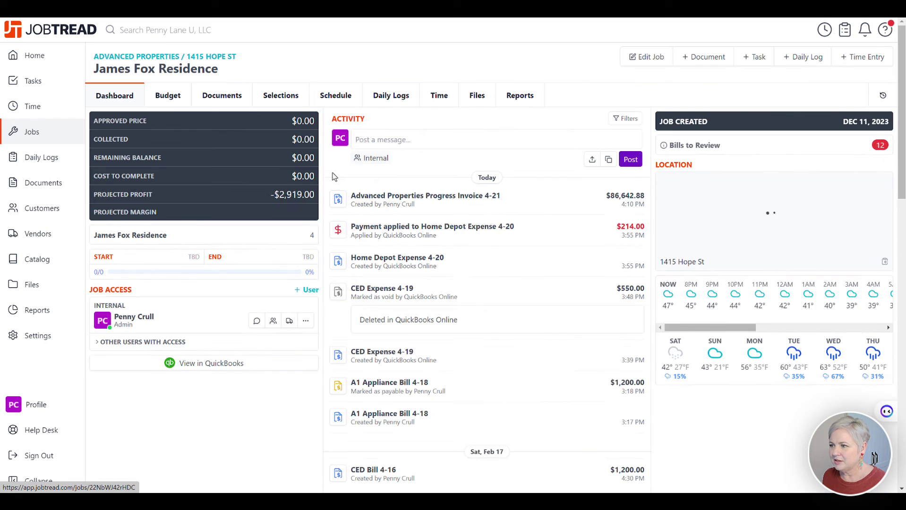
{"action": "left_click", "coordinate": [688, 64]}
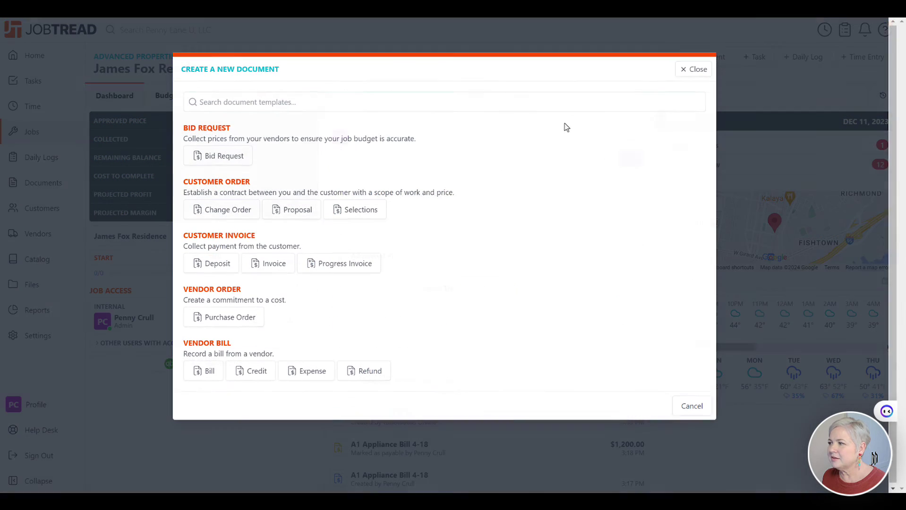
{"action": "left_click", "coordinate": [262, 267]}
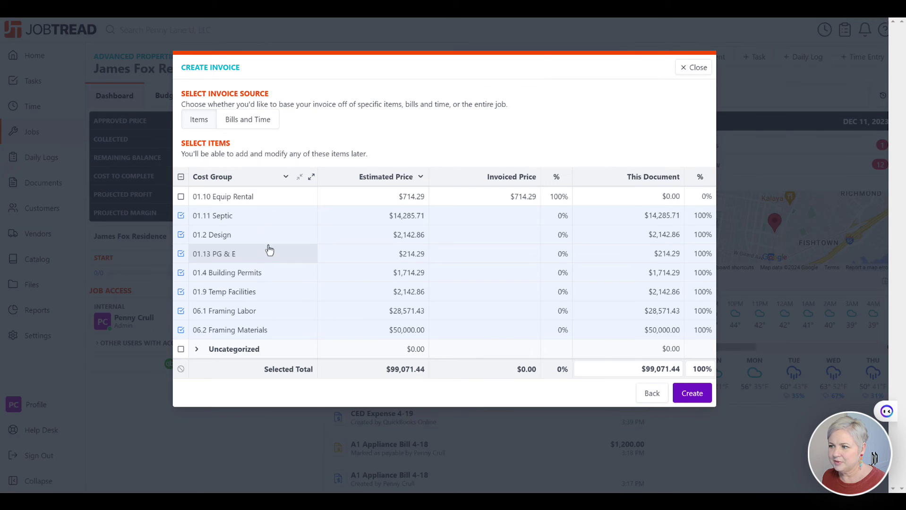
Base the invoice on all seven Not Invoiced bills and time entries (All Time) and create it.
{"action": "left_click", "coordinate": [247, 122]}
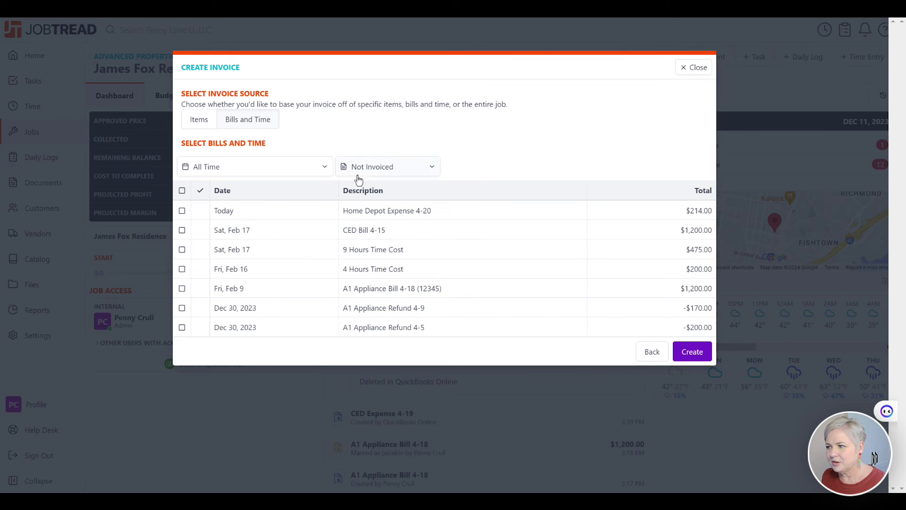
{"action": "left_click", "coordinate": [418, 170]}
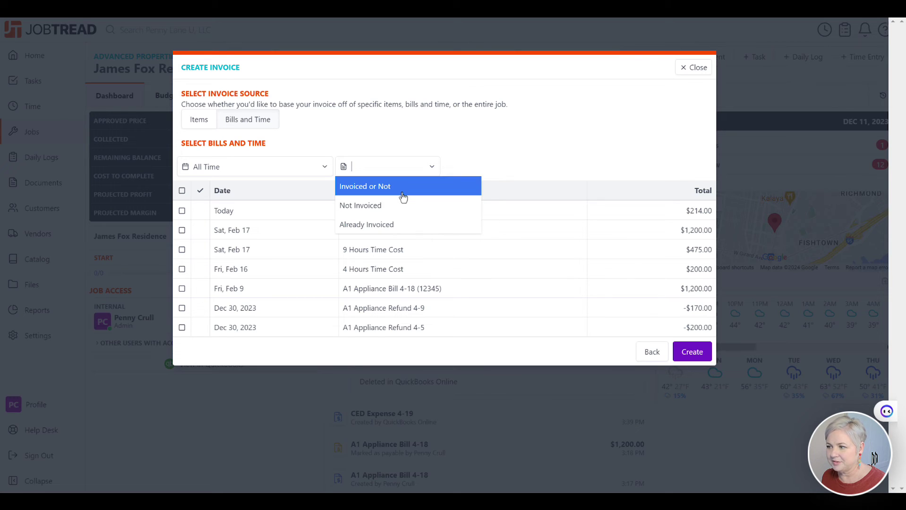
{"action": "left_click", "coordinate": [397, 206]}
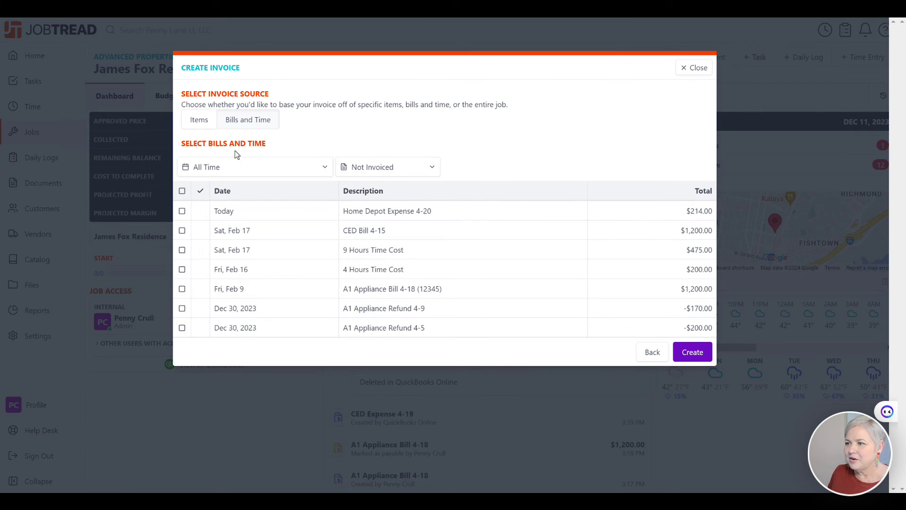
{"action": "left_click", "coordinate": [249, 165]}
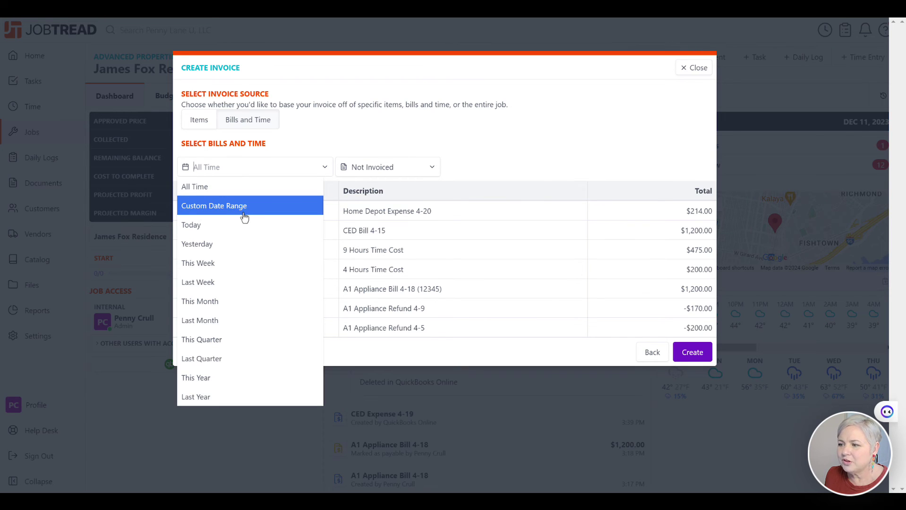
{"action": "left_click", "coordinate": [545, 128]}
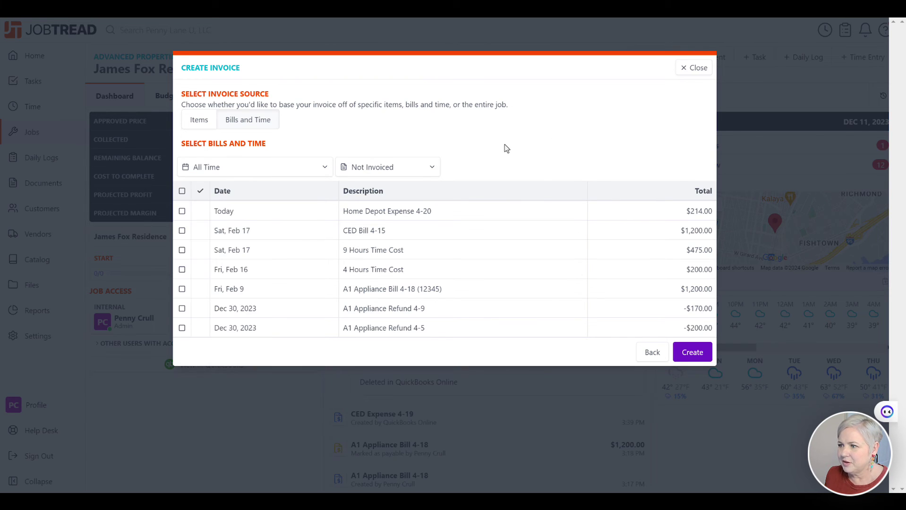
{"action": "left_click", "coordinate": [181, 191]}
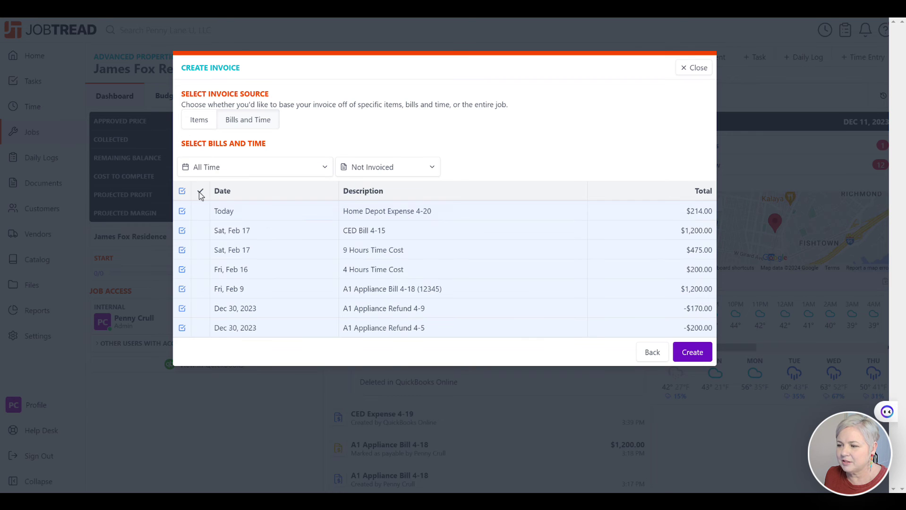
{"action": "left_click", "coordinate": [693, 353]}
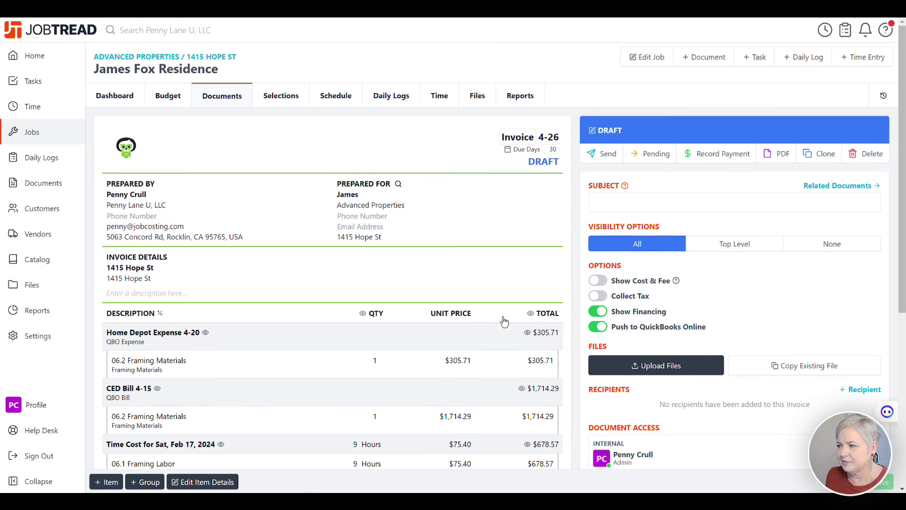
{"action": "scroll", "coordinate": [345, 268], "scroll_direction": "down", "scroll_amount": 4}
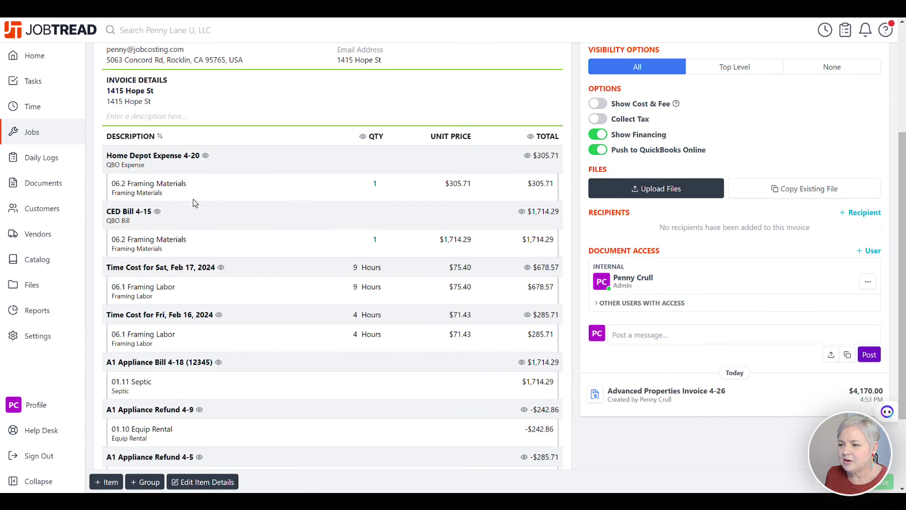
{"action": "scroll", "coordinate": [202, 340], "scroll_direction": "down", "scroll_amount": 3}
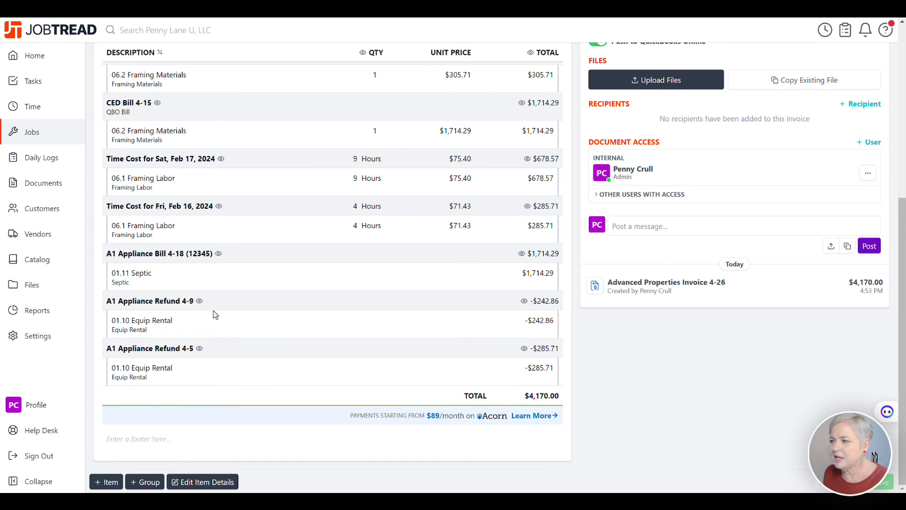
{"action": "scroll", "coordinate": [215, 315], "scroll_direction": "up", "scroll_amount": 4}
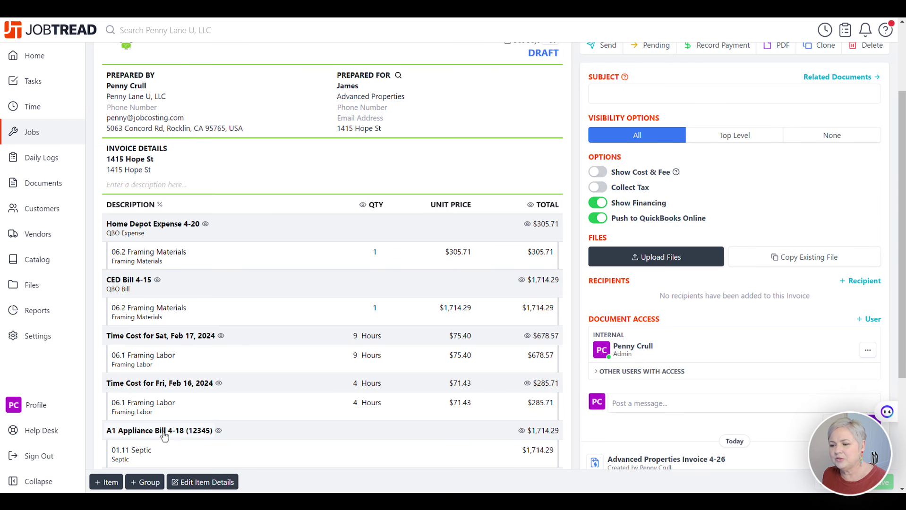
{"action": "scroll", "coordinate": [164, 437], "scroll_direction": "down", "scroll_amount": 4}
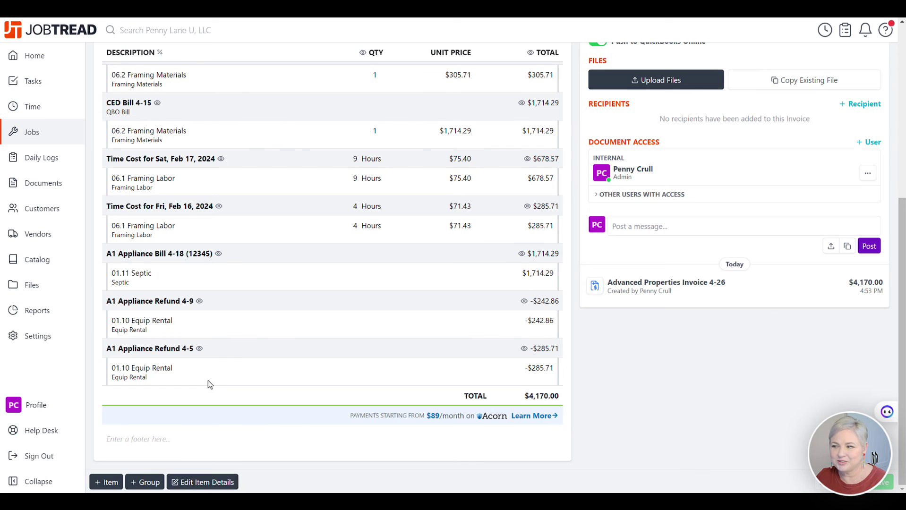
{"action": "scroll", "coordinate": [209, 381], "scroll_direction": "up", "scroll_amount": 5}
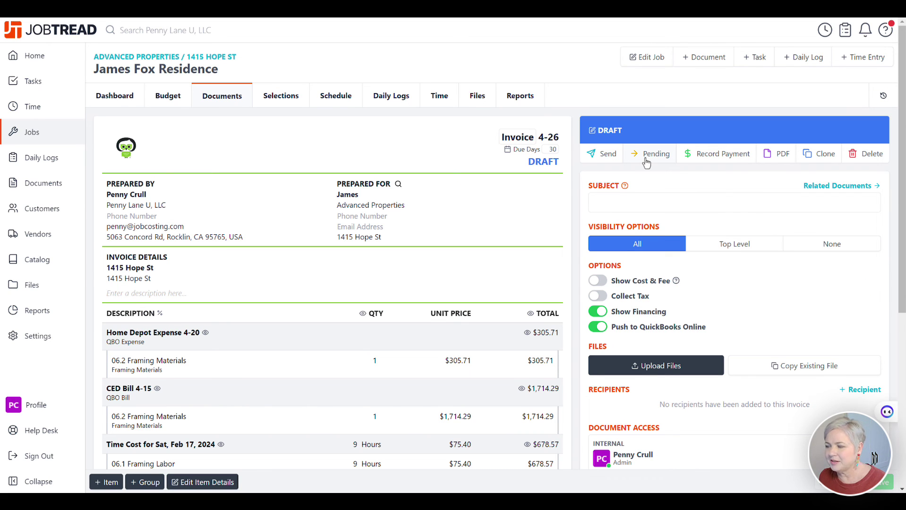
Change Invoice 4-26 from Draft to Open and scroll through its details.
{"action": "left_click", "coordinate": [647, 155]}
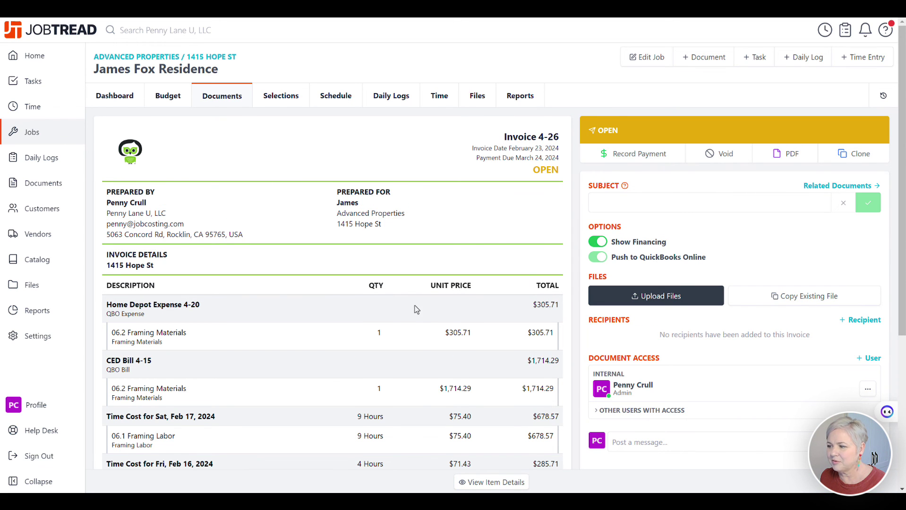
{"action": "scroll", "coordinate": [415, 310], "scroll_direction": "down", "scroll_amount": 5}
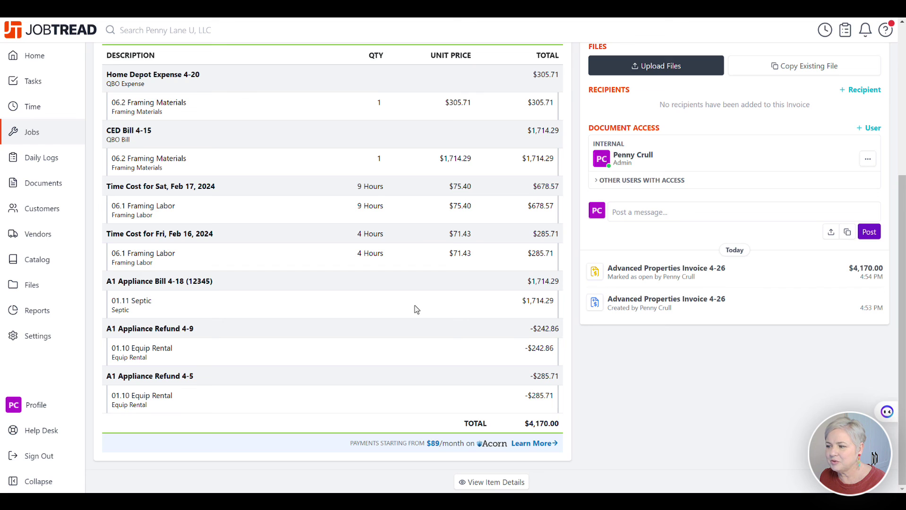